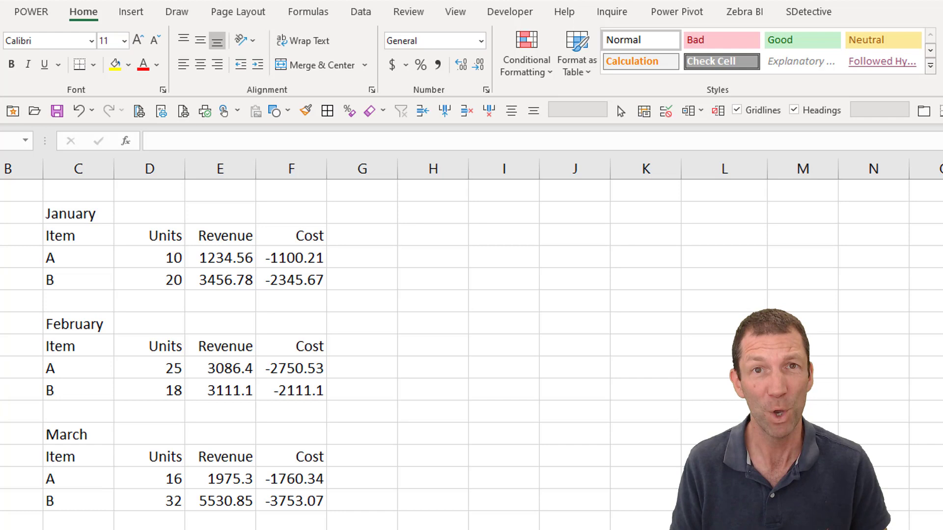
Merge and centre the January, February and March headings across columns C to F.
drag(78, 214, 305, 219)
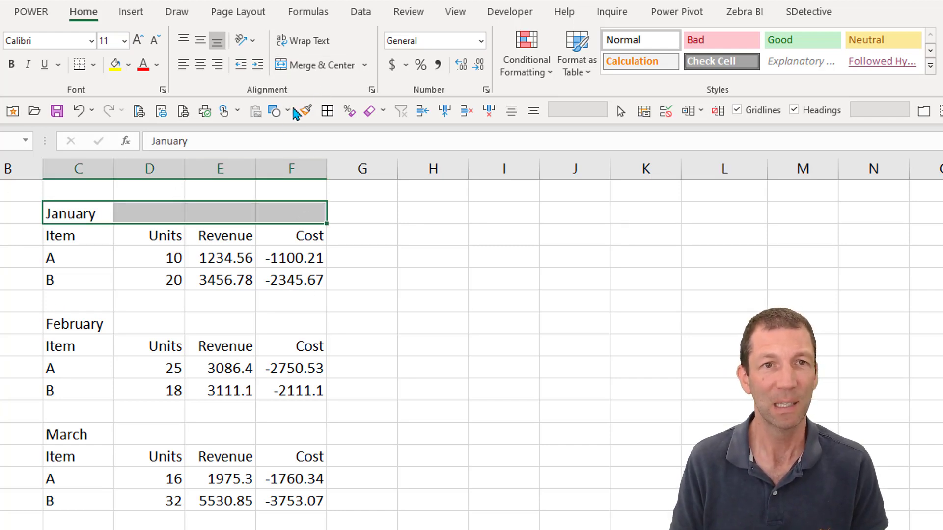
click(314, 65)
drag(77, 322, 317, 321)
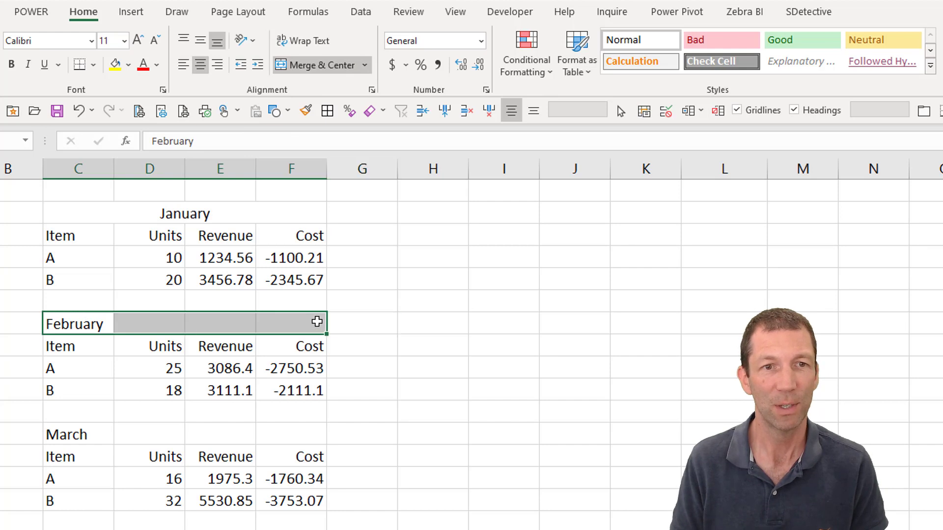
click(313, 65)
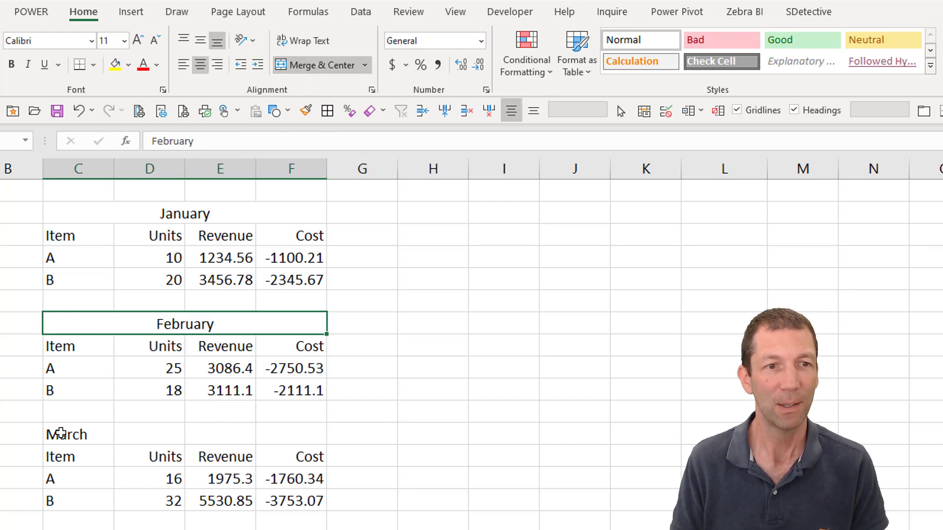
drag(61, 434, 297, 432)
click(290, 68)
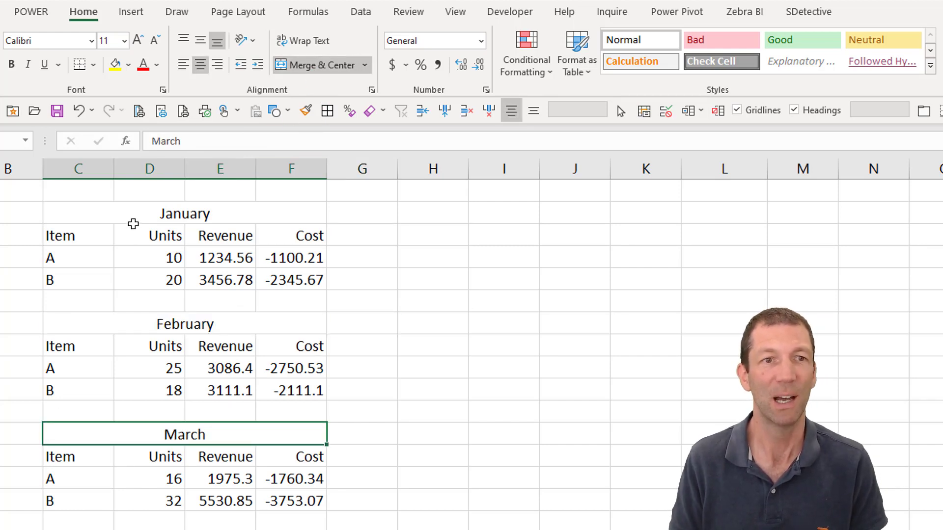
Look over the Cost and Revenue cells, then undo the month-heading merges.
drag(296, 187, 292, 415)
drag(305, 234, 289, 481)
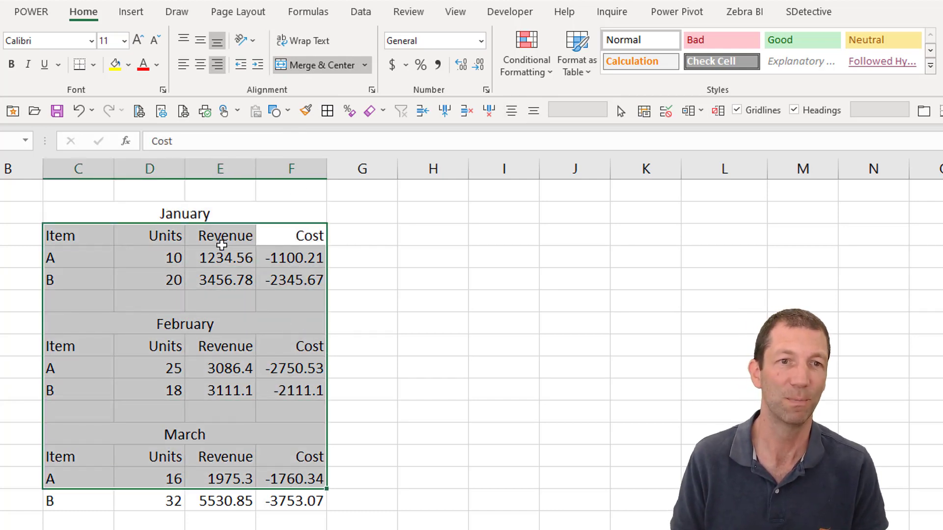
drag(222, 245, 214, 457)
click(296, 375)
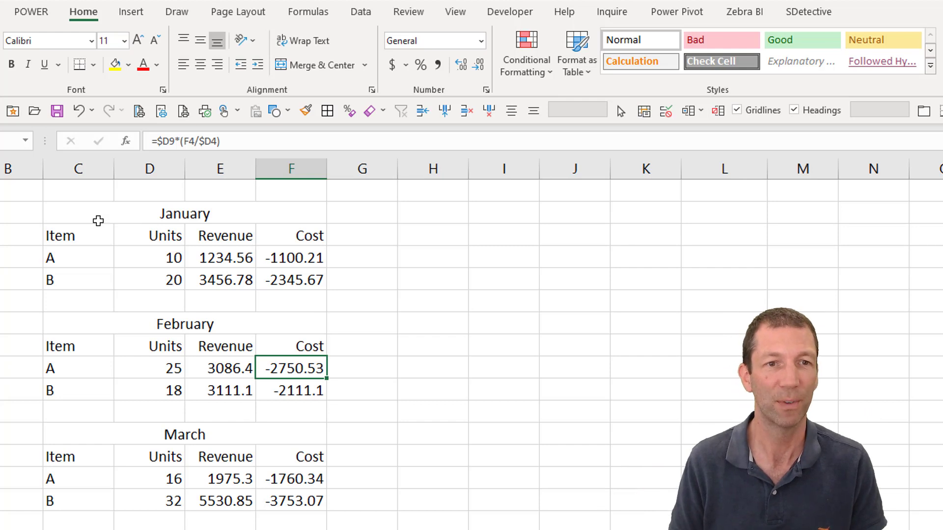
key(ctrl+z)
key(ctrl+z)
key(ctrl+z)
Give the January row C:F Center Across Selection horizontal alignment.
click(74, 212)
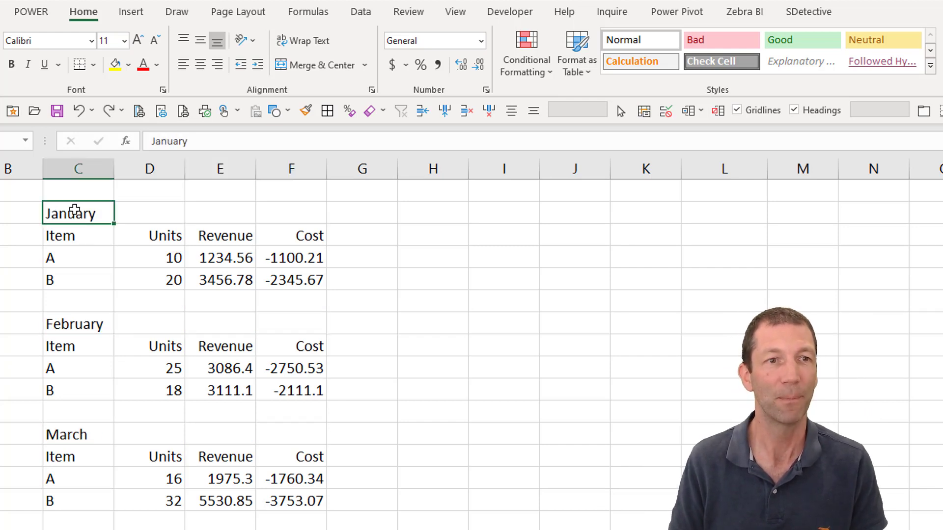
click(322, 213)
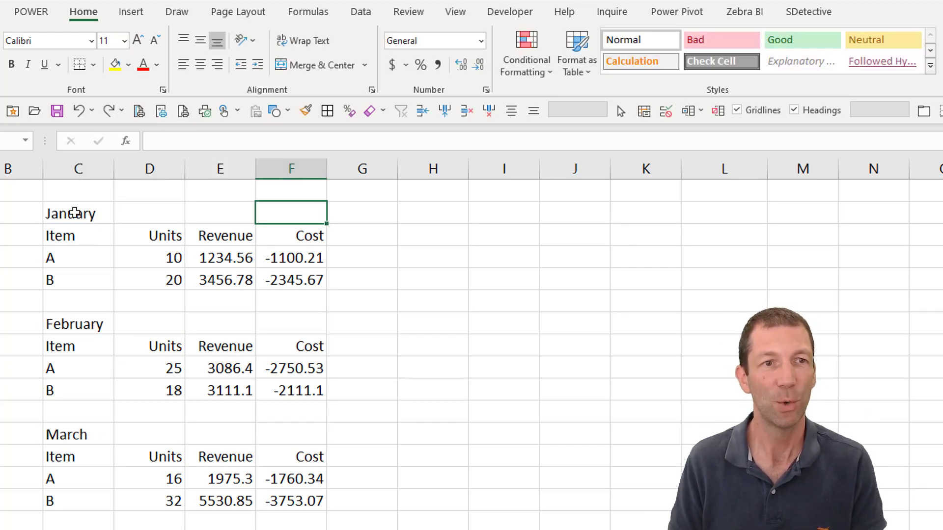
drag(75, 213, 284, 212)
right_click(284, 213)
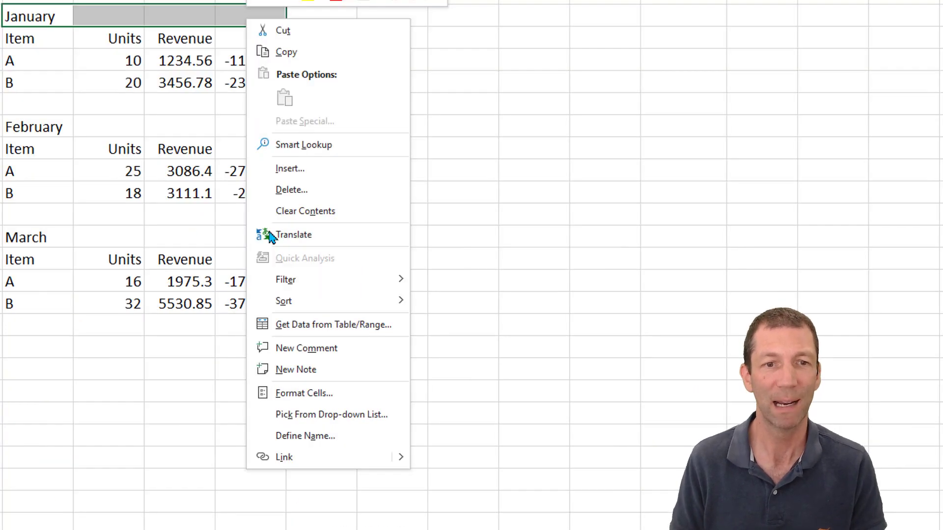
click(304, 394)
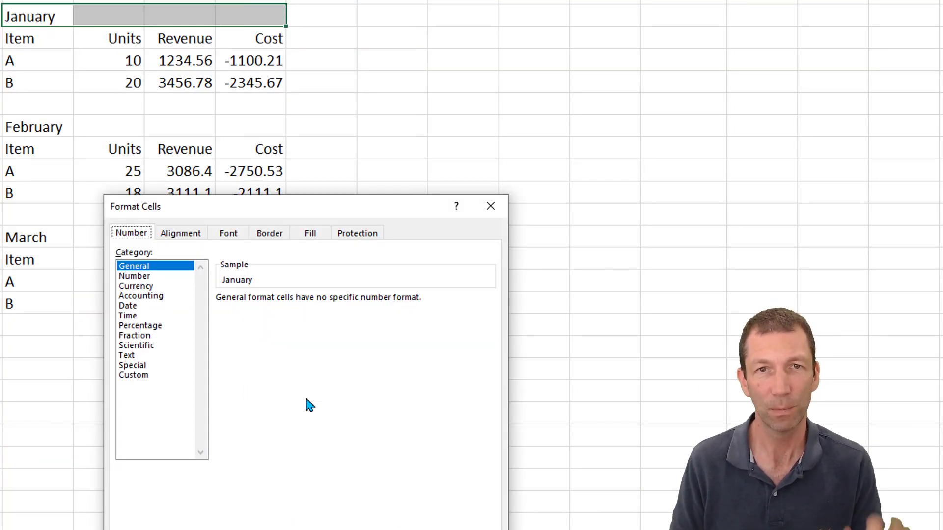
click(180, 234)
mouse_move(307, 210)
mouse_down()
mouse_move(482, 48)
mouse_move(489, 23)
mouse_up()
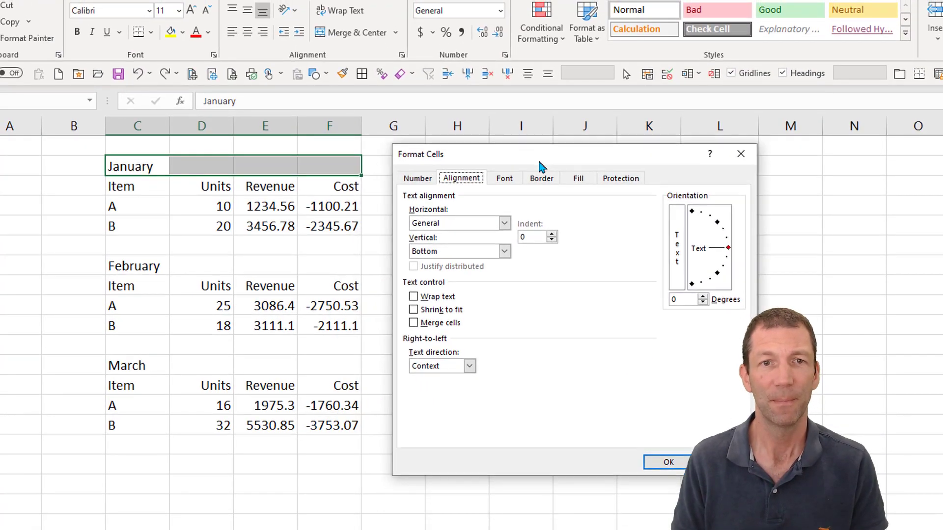
click(504, 221)
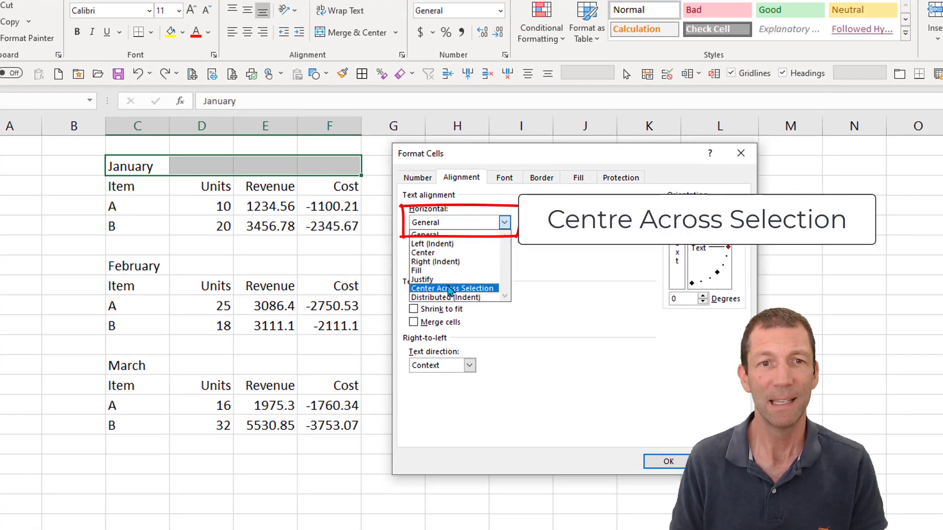
click(449, 288)
click(669, 463)
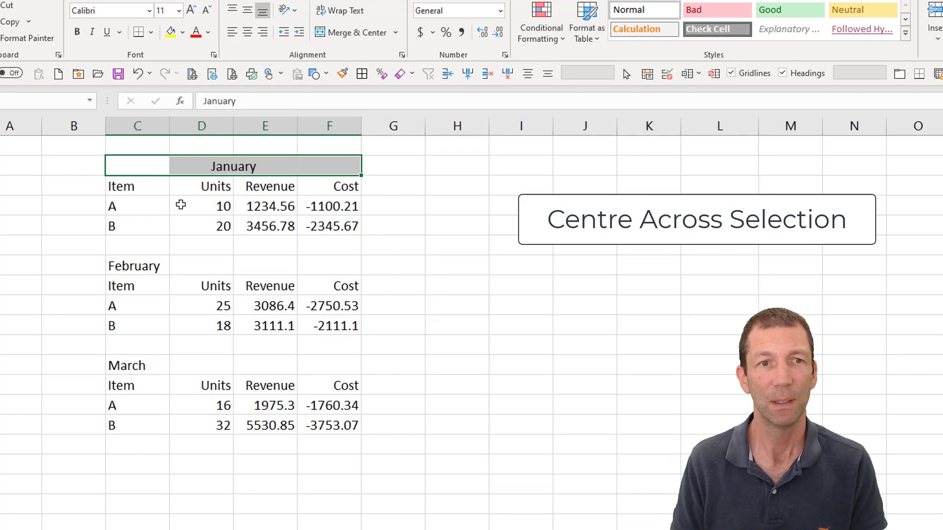
Confirm the January text still sits in its single unmerged cell, then review the merge options.
click(137, 164)
click(211, 163)
click(266, 166)
click(337, 166)
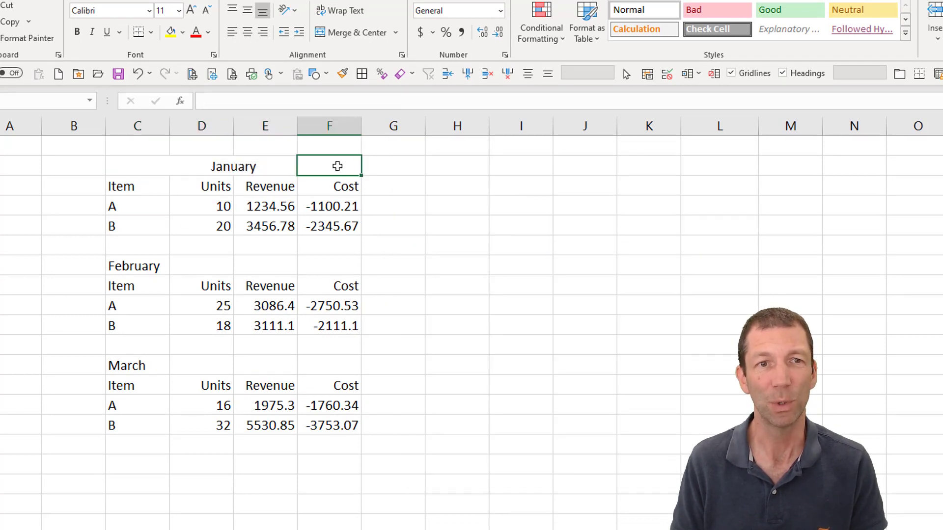
click(240, 170)
click(200, 170)
click(130, 171)
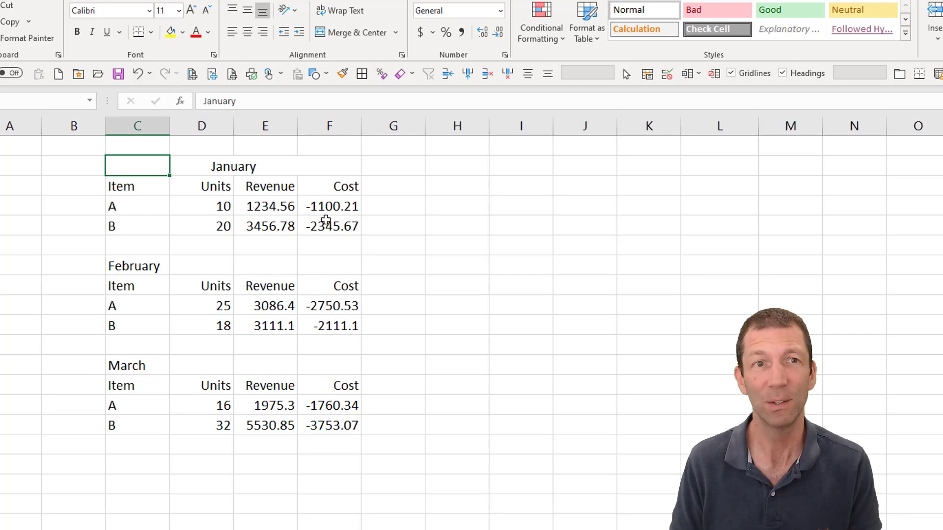
click(395, 32)
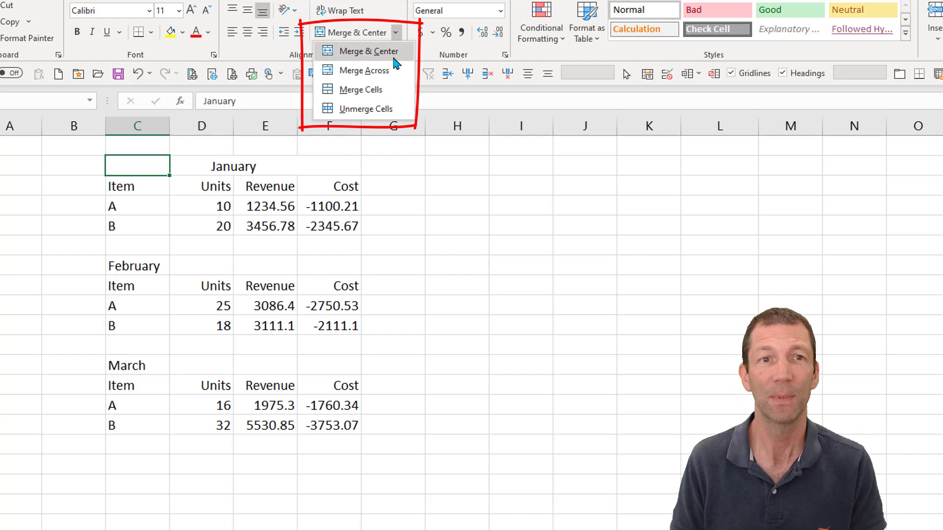
From the January cell, create a 'Centre Across' cell style with only Alignment included.
key(Escape)
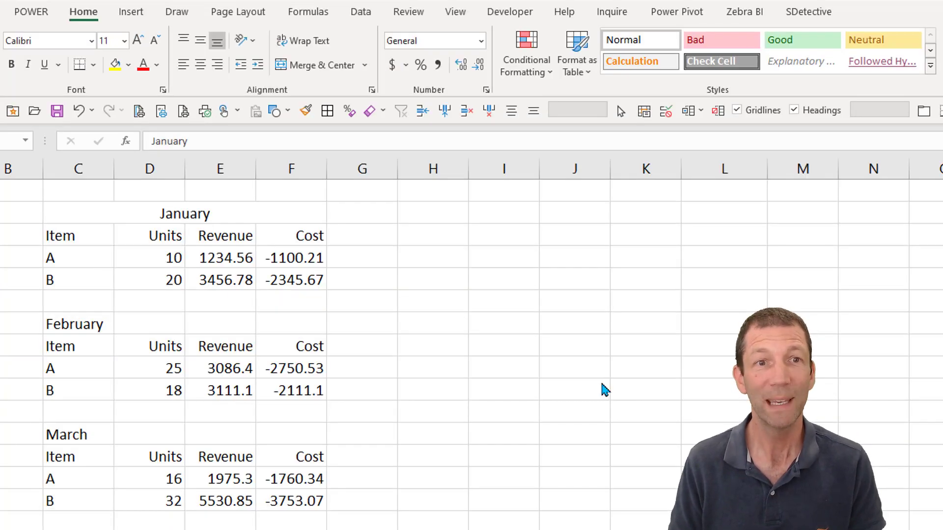
click(47, 220)
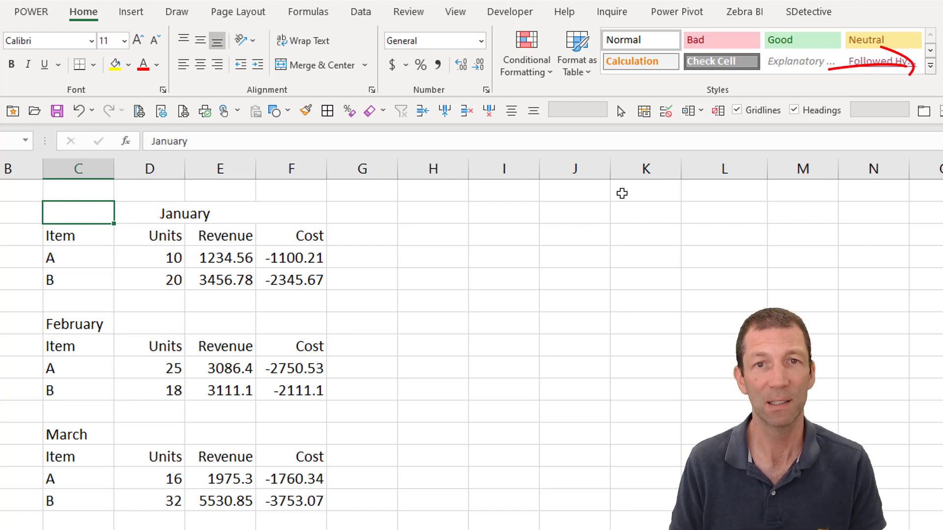
click(930, 68)
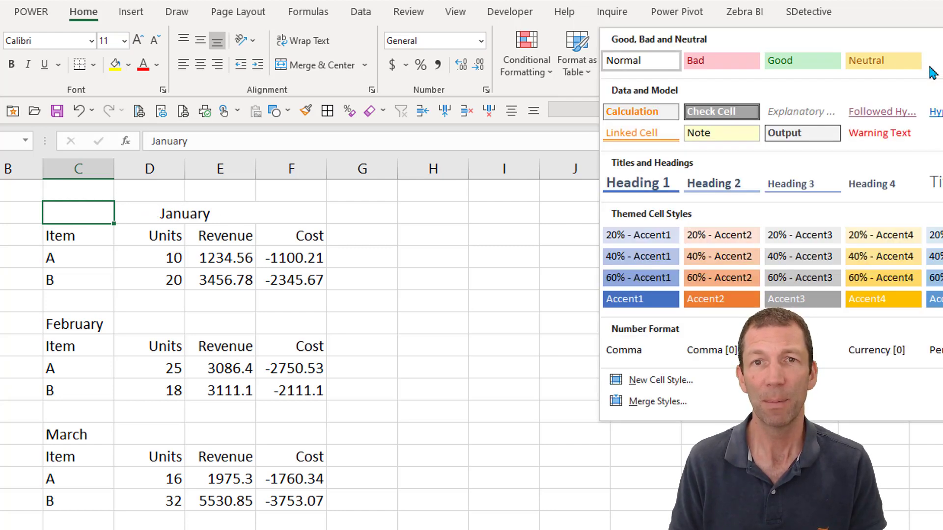
click(660, 380)
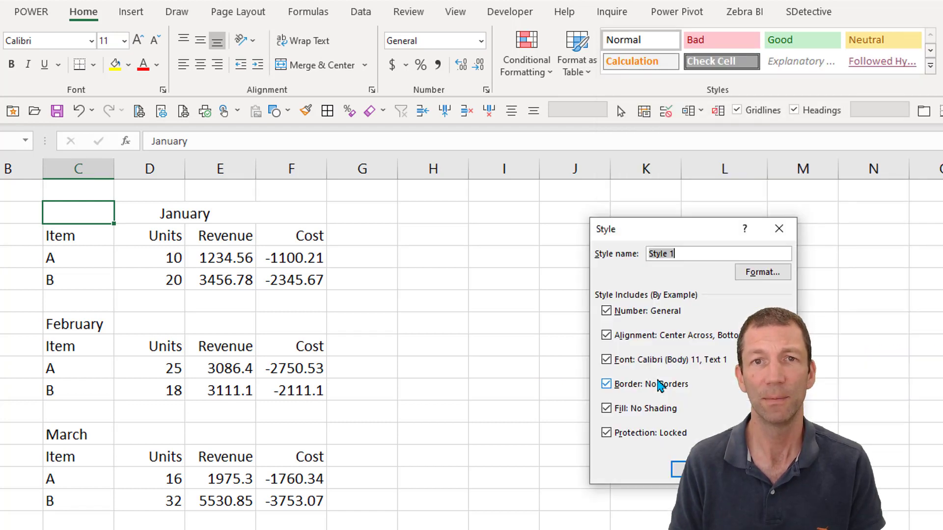
click(607, 311)
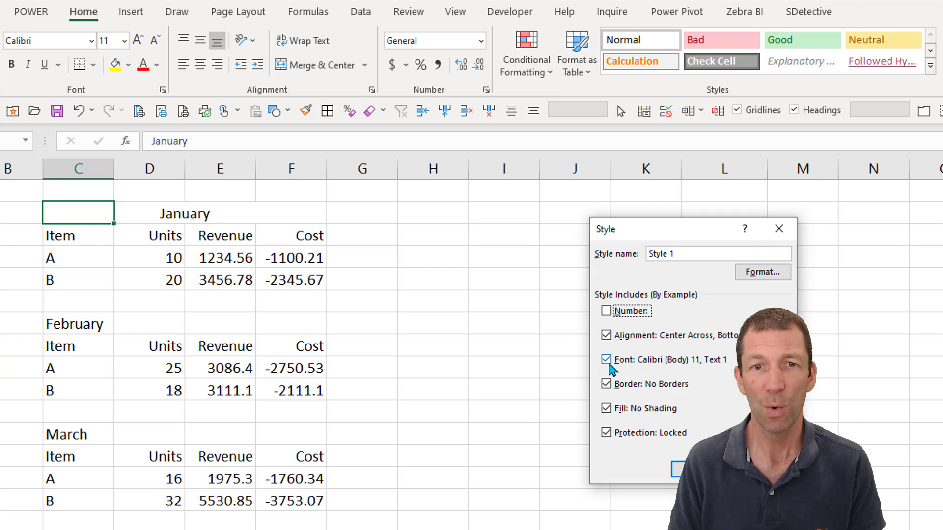
click(607, 360)
click(607, 383)
click(607, 408)
click(609, 434)
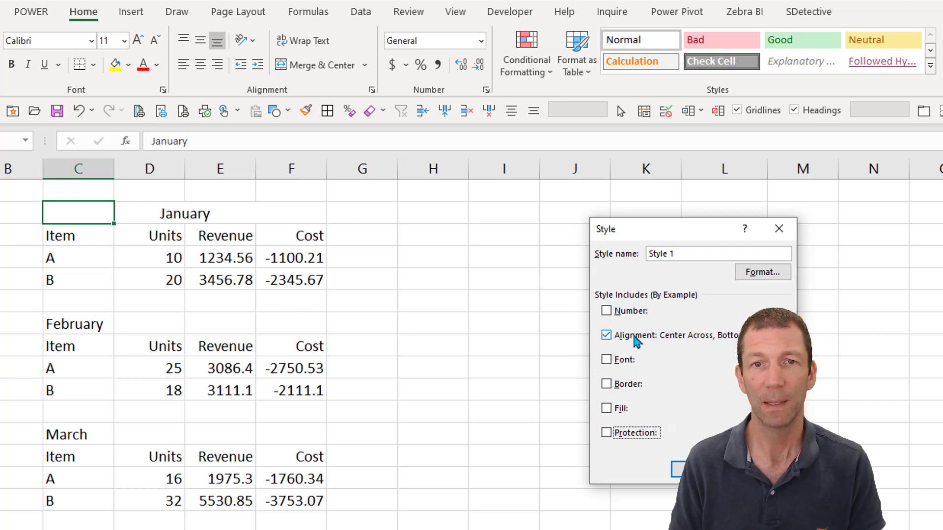
drag(686, 254, 648, 253)
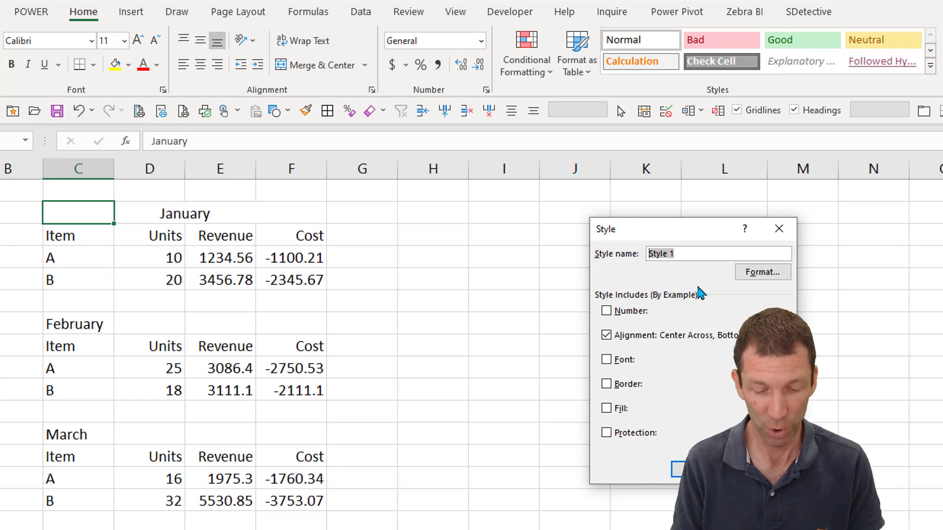
text(Centre Across)
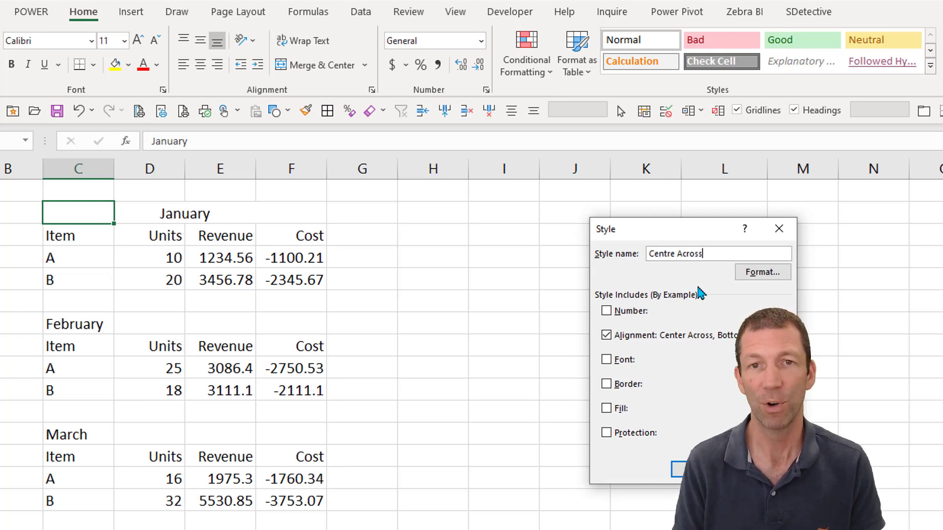
key(Return)
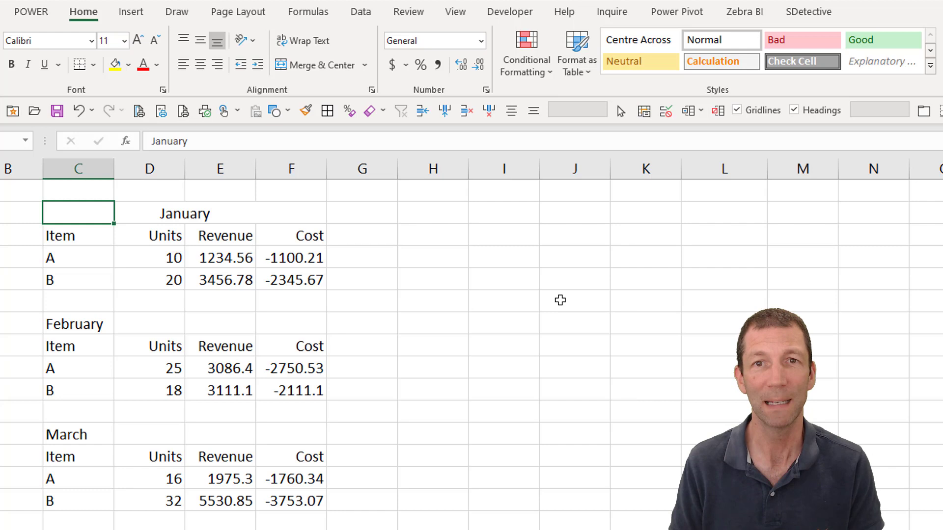
Apply Comma Style to the January–March Revenue and Cost figures in columns E:F.
drag(218, 259, 282, 520)
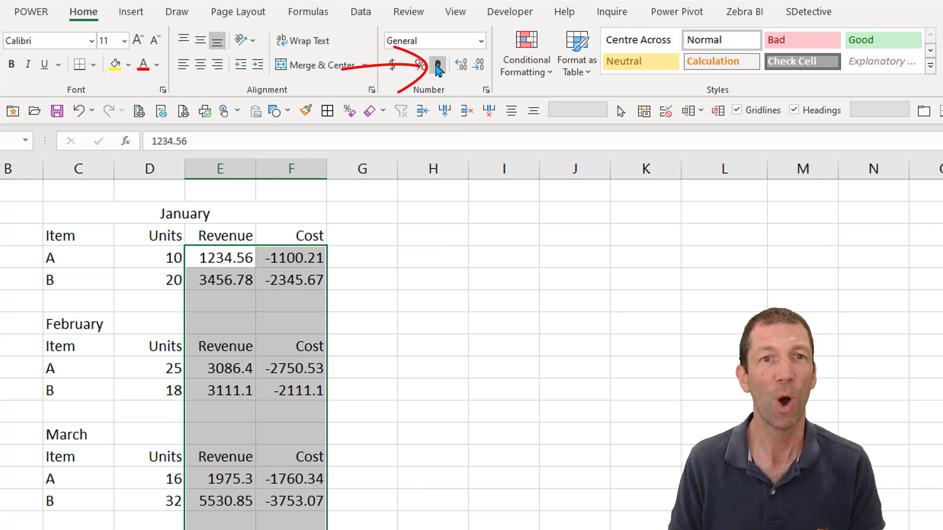
click(438, 66)
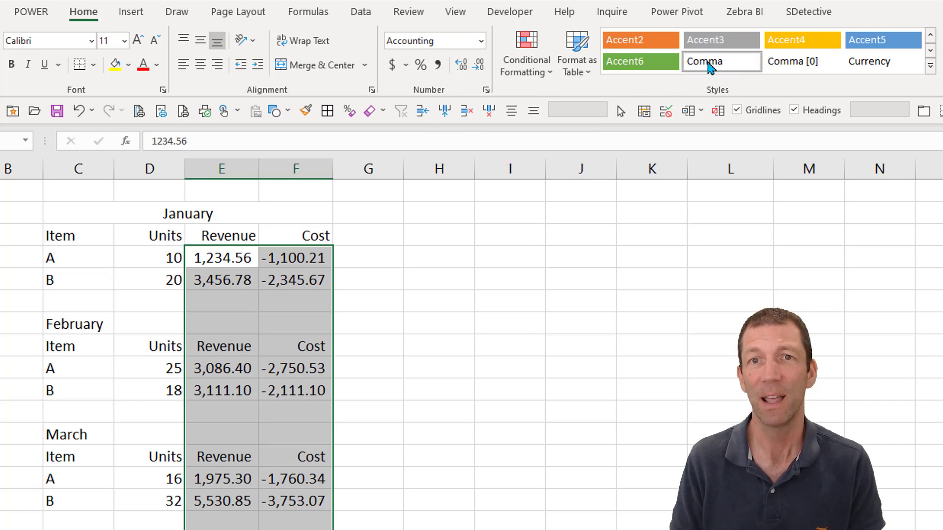
Replace the Comma style's number format with a custom code, typed so far as #,##0_);[Red](.
right_click(716, 69)
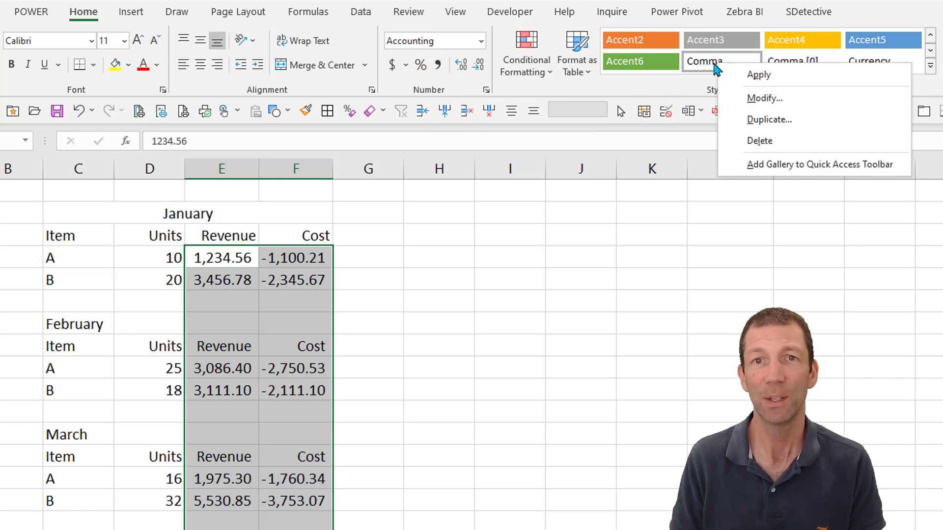
click(752, 98)
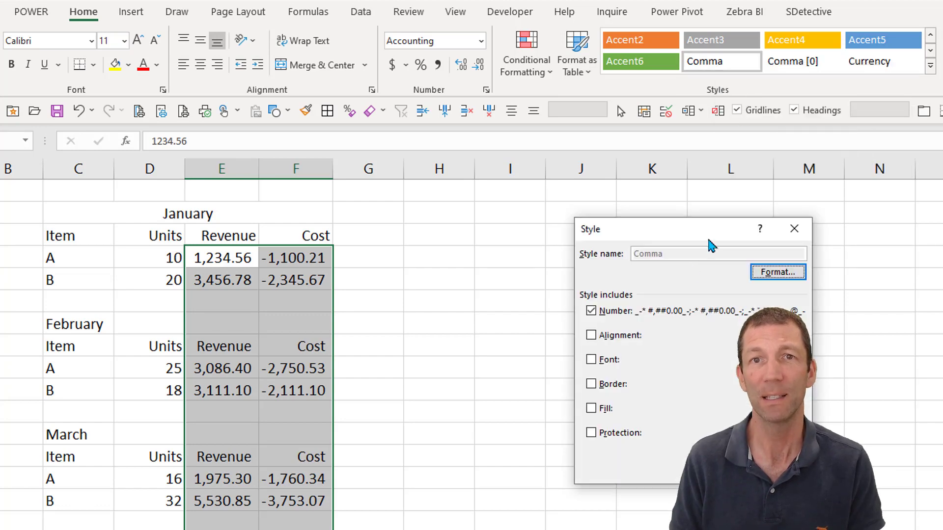
click(780, 272)
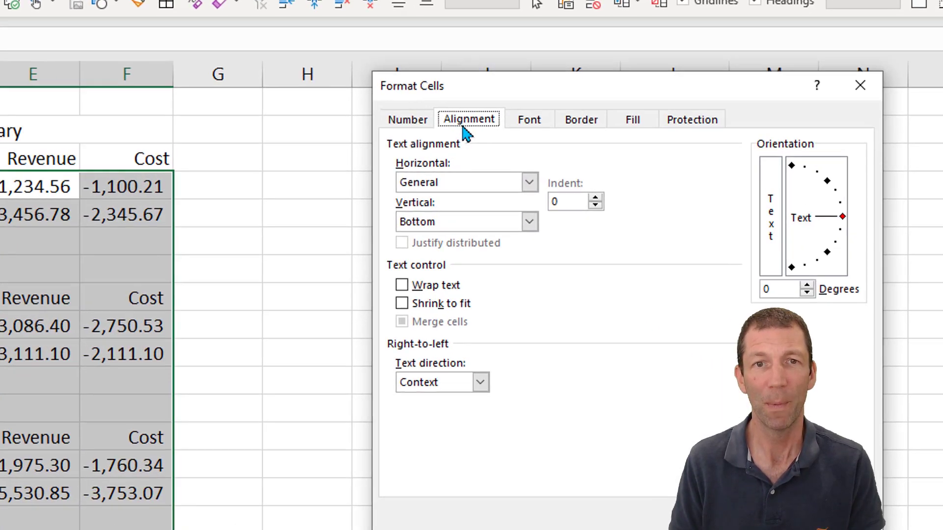
click(529, 205)
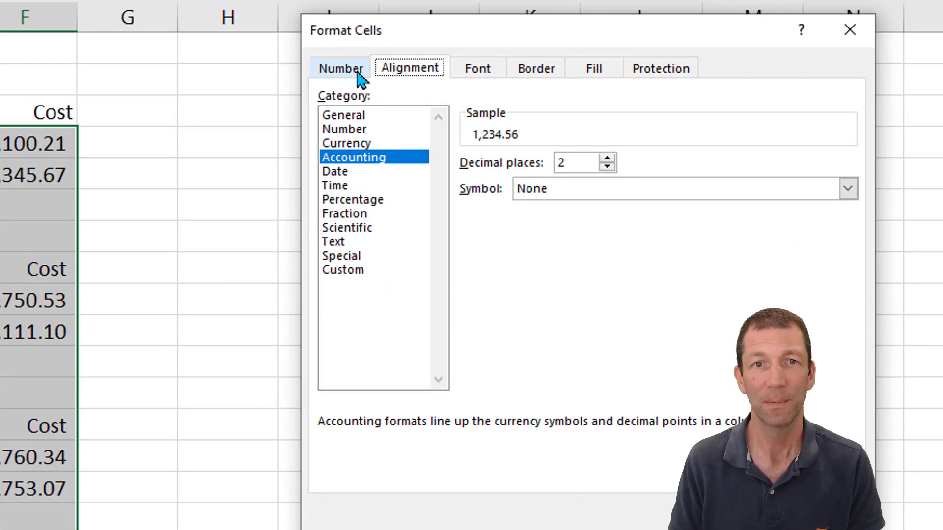
click(335, 271)
drag(746, 177, 343, 144)
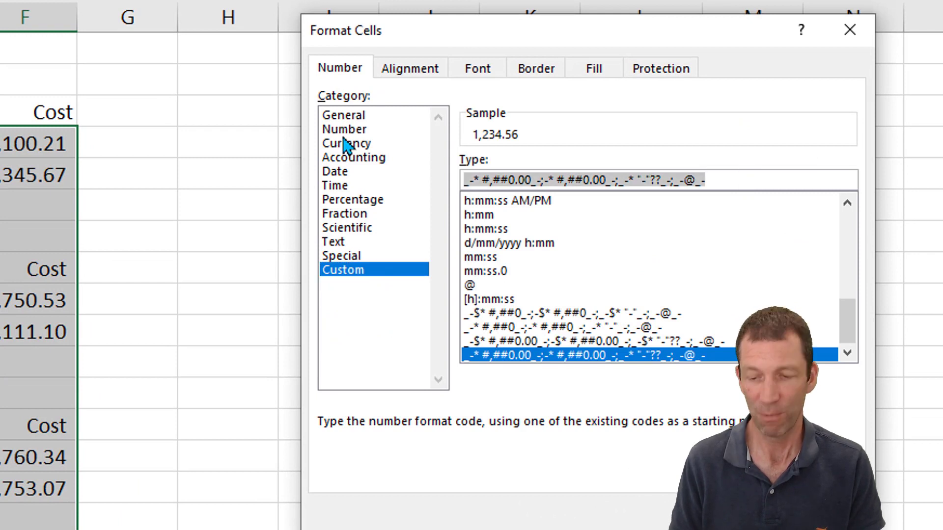
key(Delete)
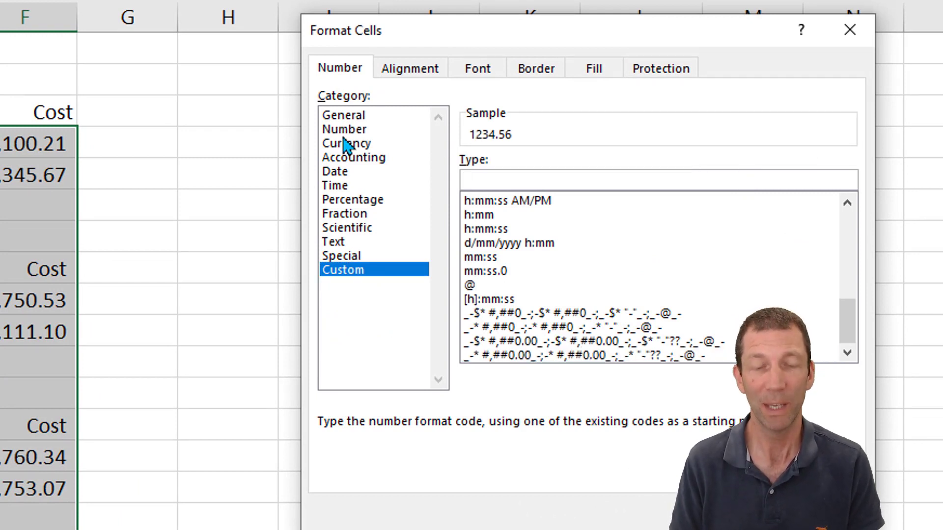
text(@)
key(BackSpace)
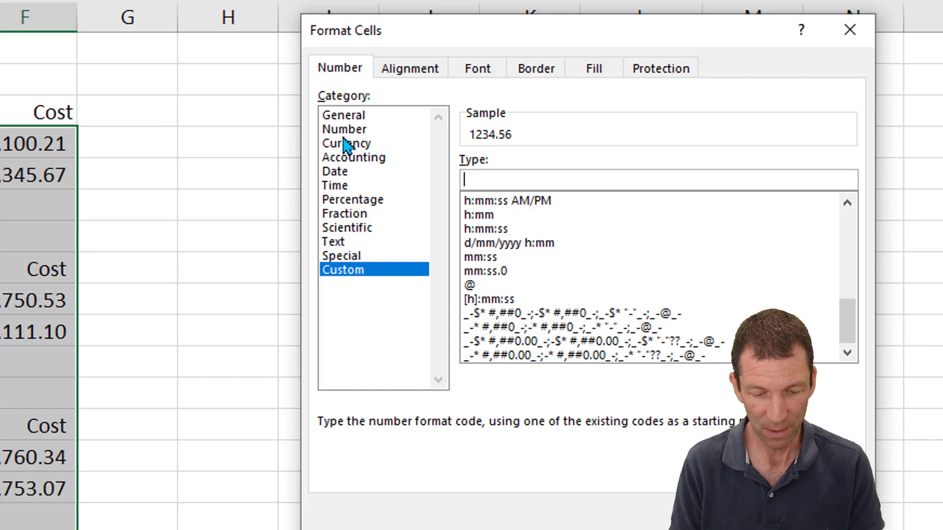
text(#,##0_)
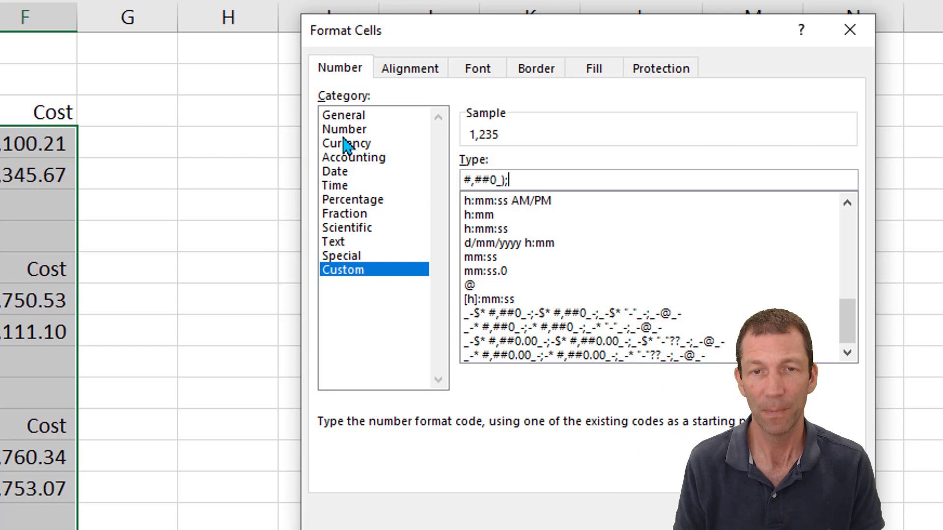
text(Red]()
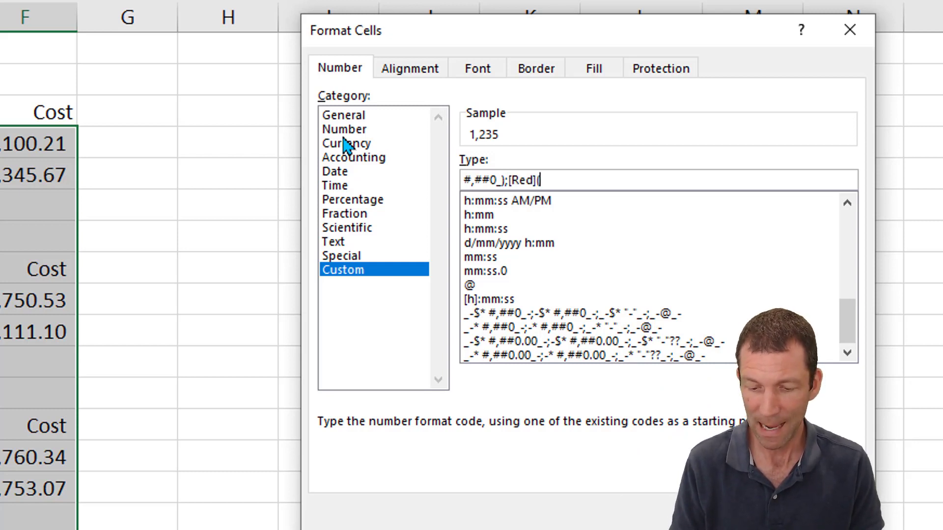
text(#,##0);-)
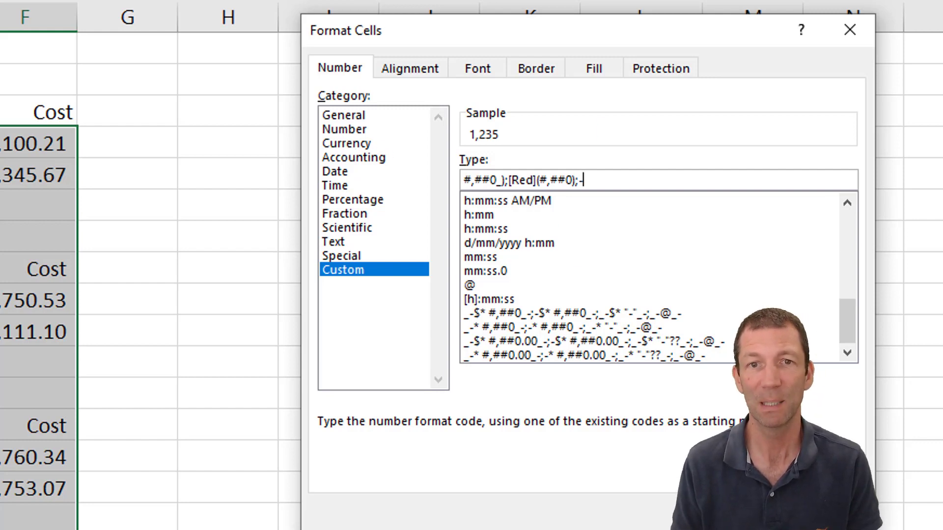
Save the redefined Comma style and enter the test value 1232456.98 in column K.
key(Return)
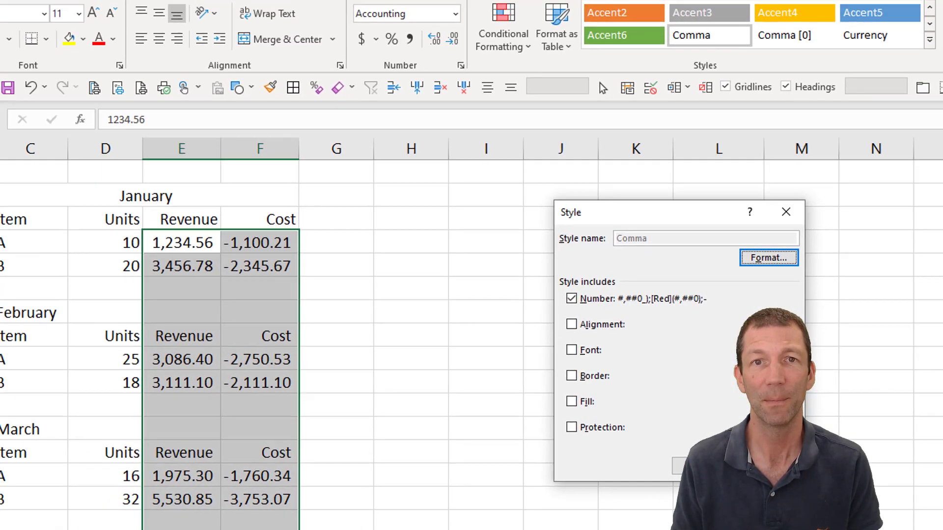
click(698, 466)
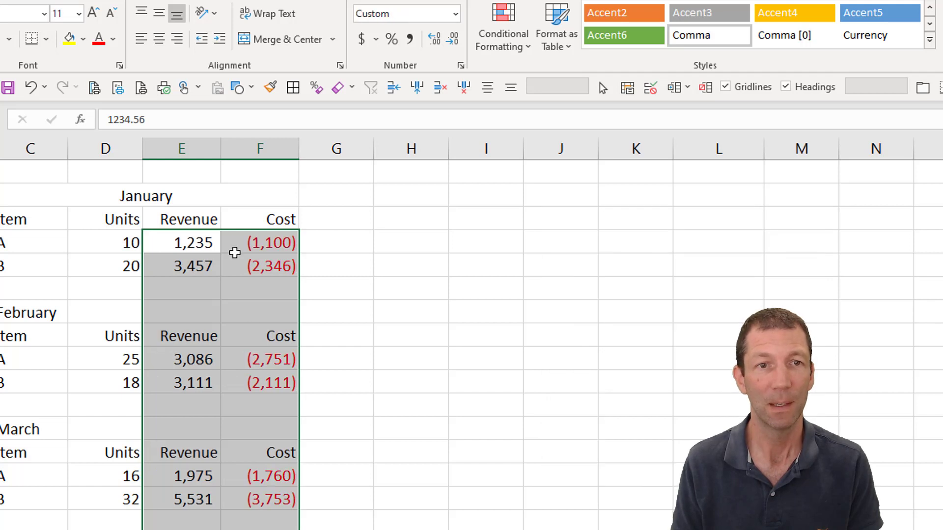
click(636, 288)
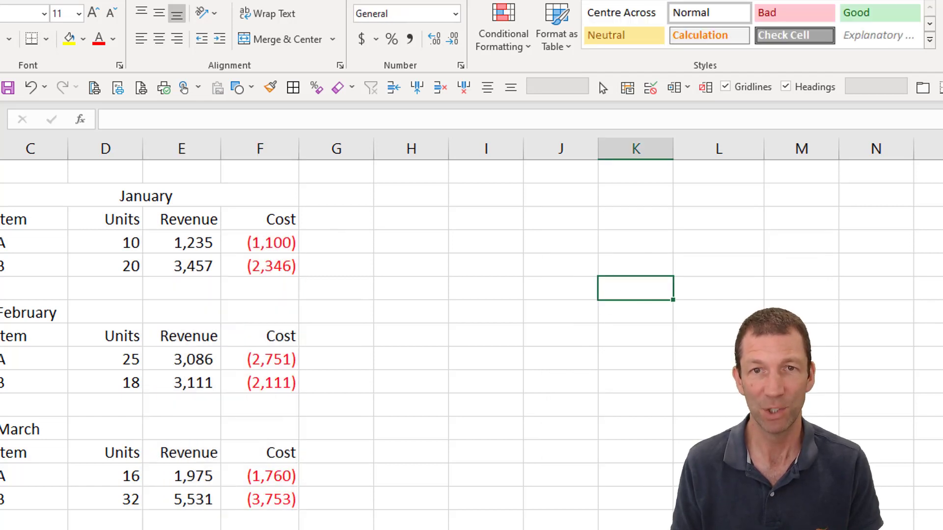
text(1232456)
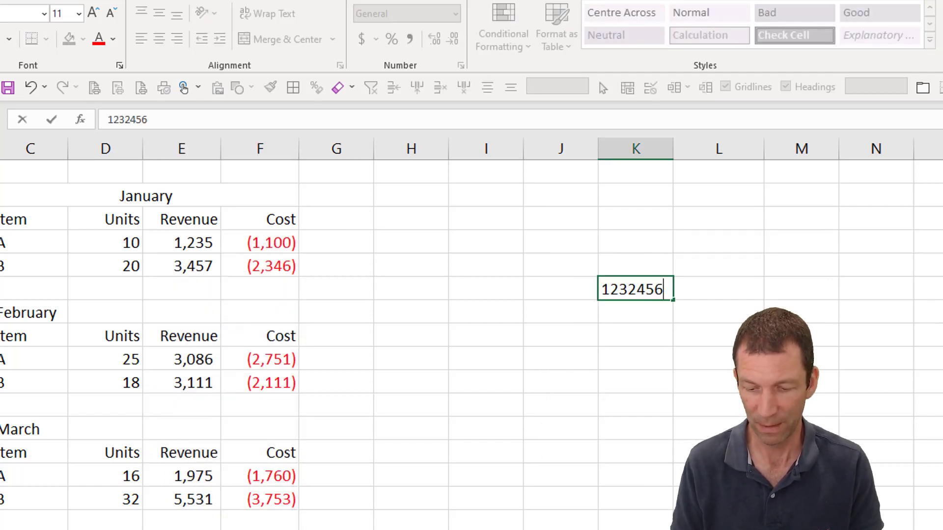
text(.98)
key(Return)
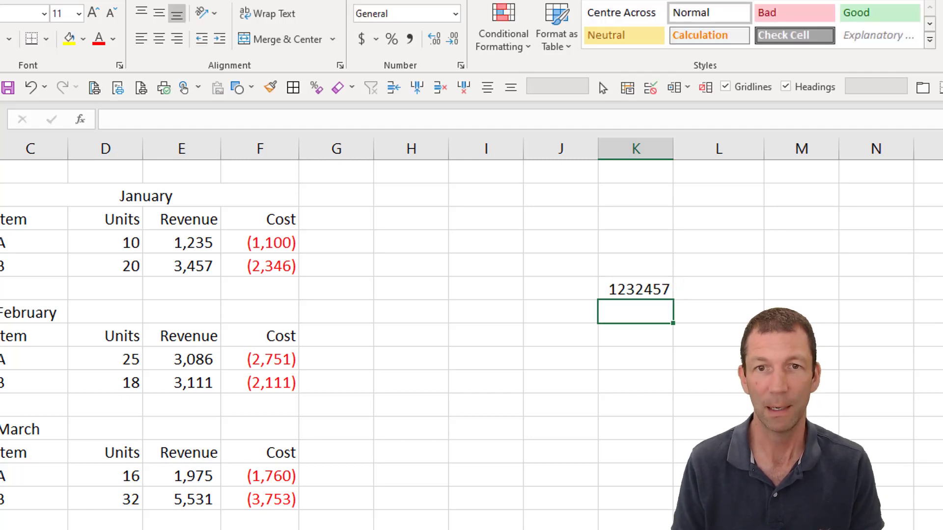
Add a negating formula below the test value and apply Comma style to K6:K7.
key(Up)
key(Down)
text(=-)
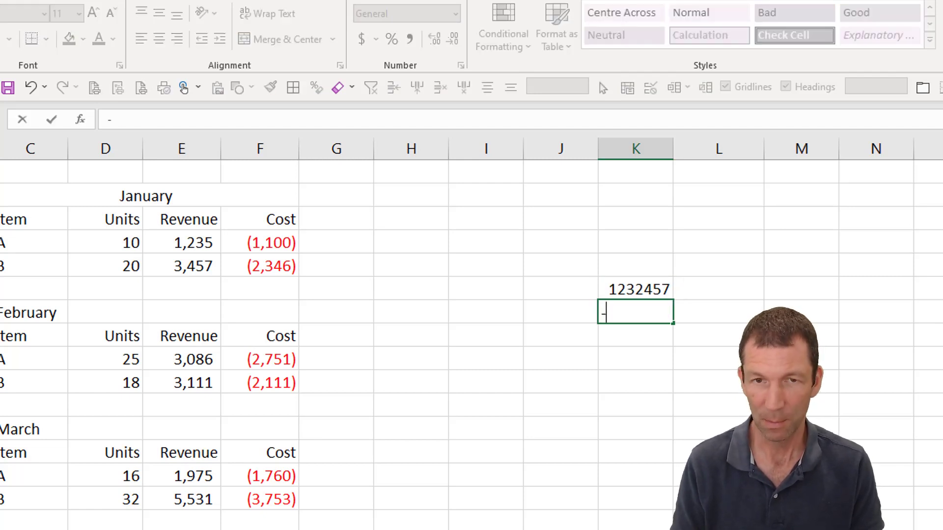
key(Up)
key(Return)
key(Up)
drag(638, 281, 631, 310)
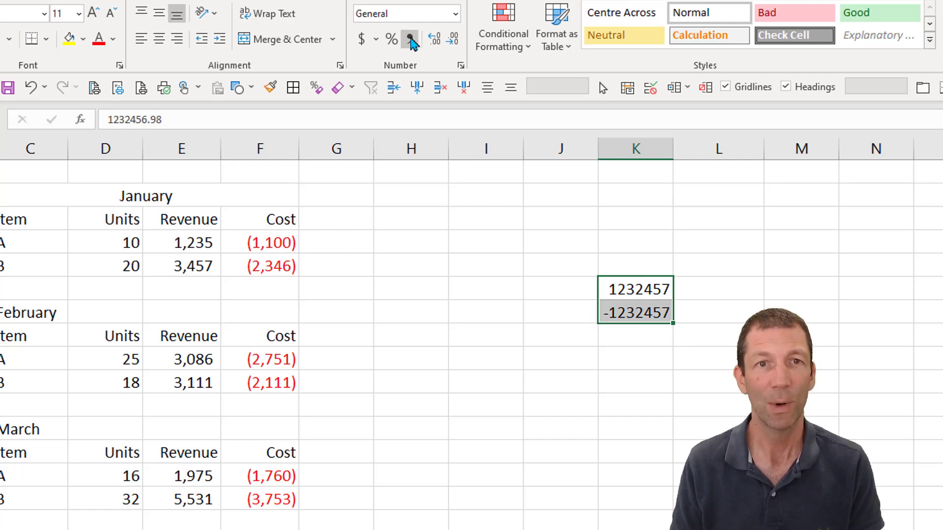
click(411, 40)
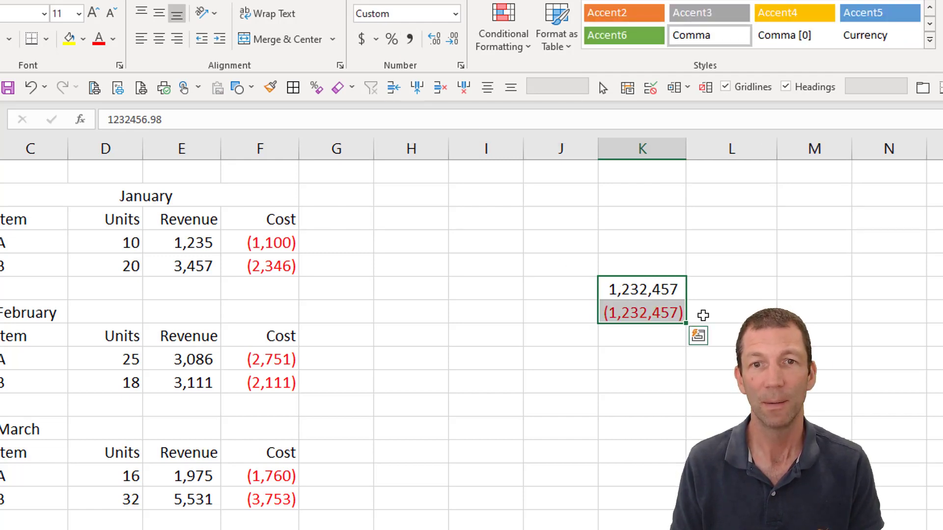
Name the file BOOK and set Save as type to Excel Template (*.xltx).
click(612, 409)
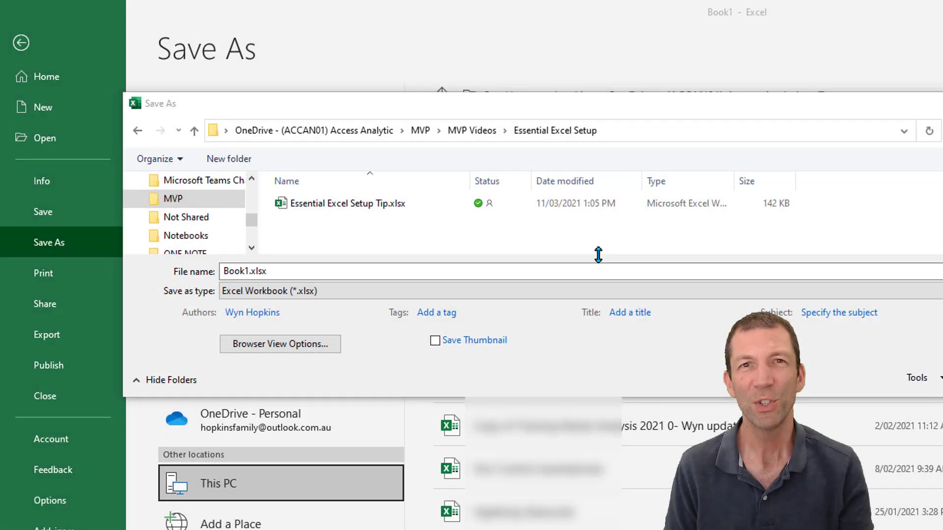
click(525, 274)
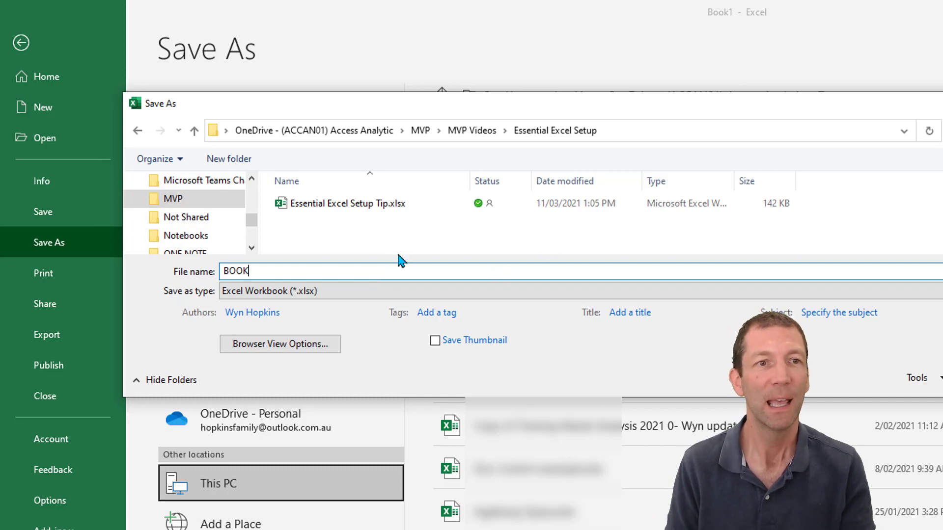
click(494, 295)
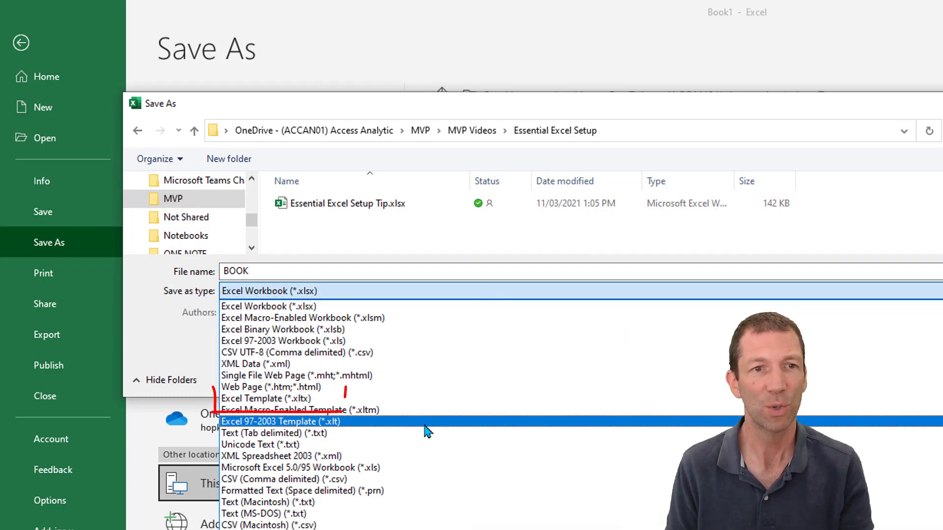
click(429, 400)
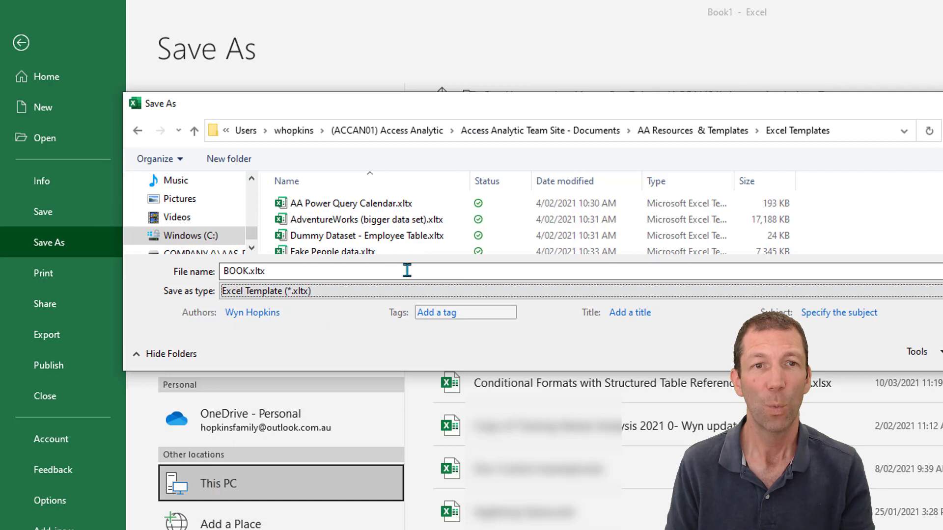
Paste the XLSTART path, go there, and save over the existing Book.xltx.
click(854, 132)
text(C:\Users\whopkins\AppData\Roaming\Microsoft\Excel\XLSTART)
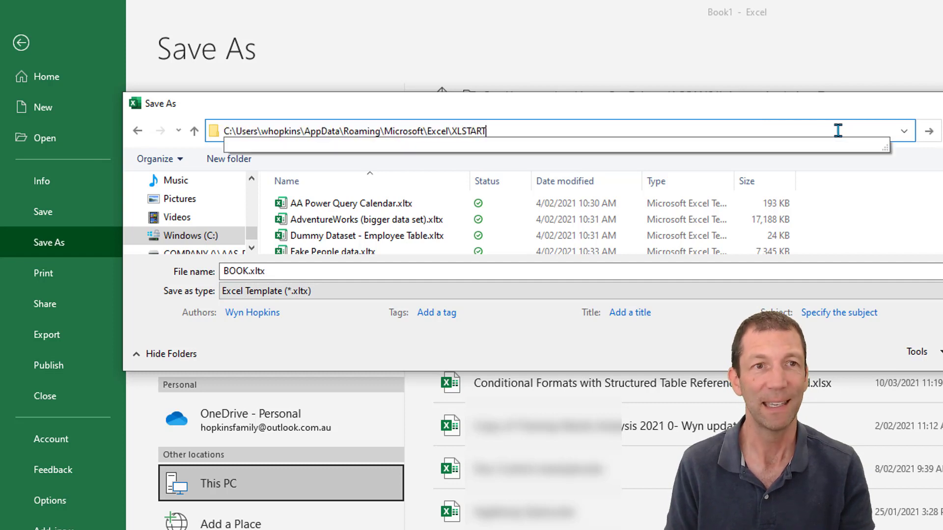
double_click(467, 133)
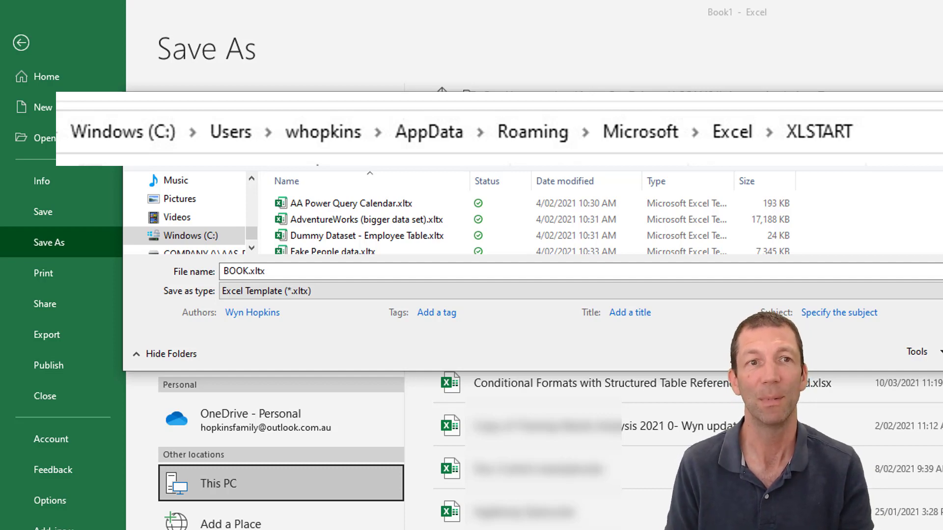
click(488, 131)
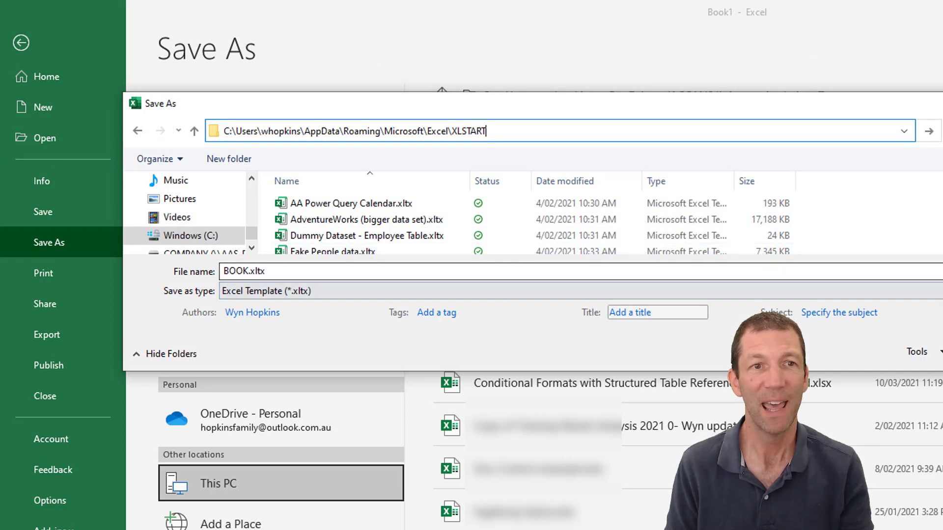
click(631, 127)
key(Return)
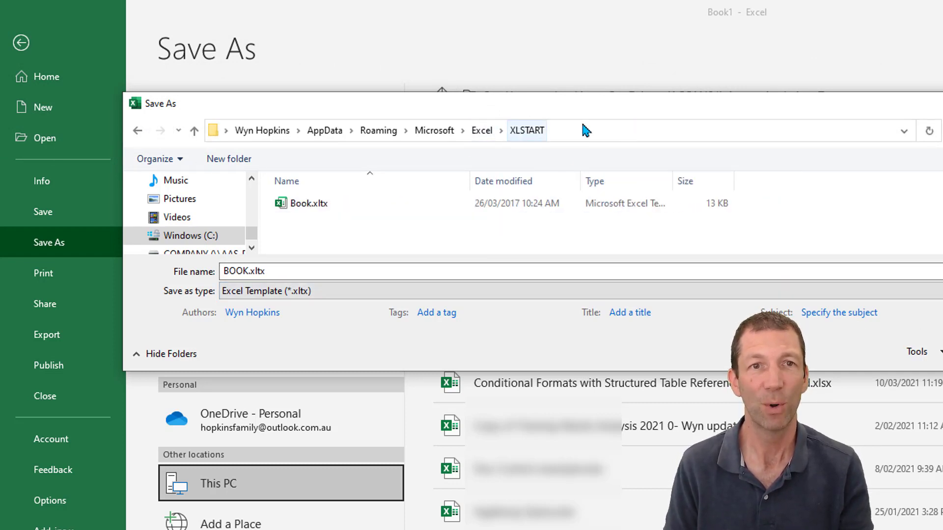
click(310, 204)
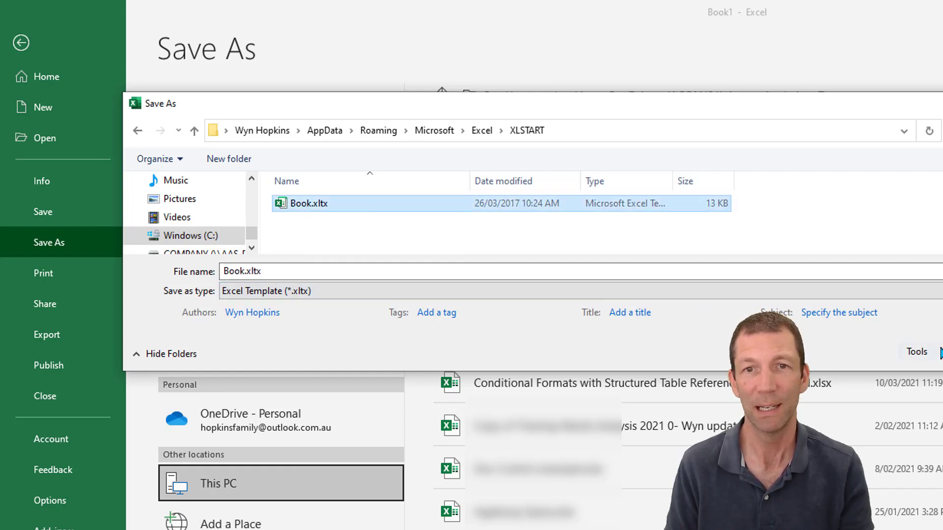
key(Return)
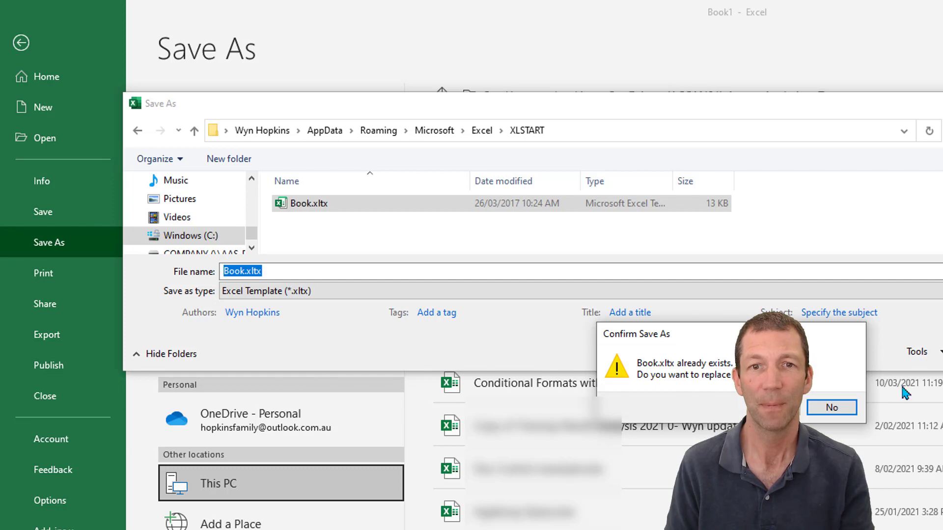
key(y)
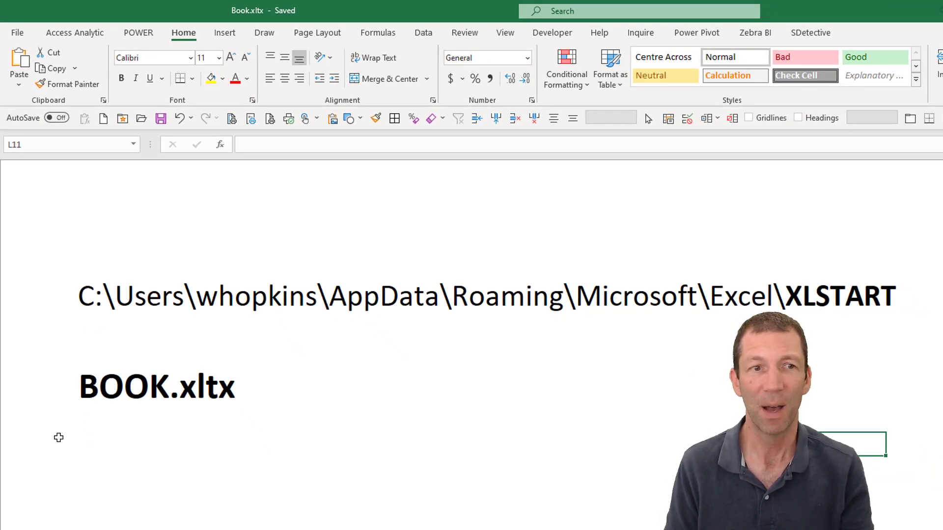
Return to the top of the sheet and close Book.xltx with Alt+F4.
key(Home)
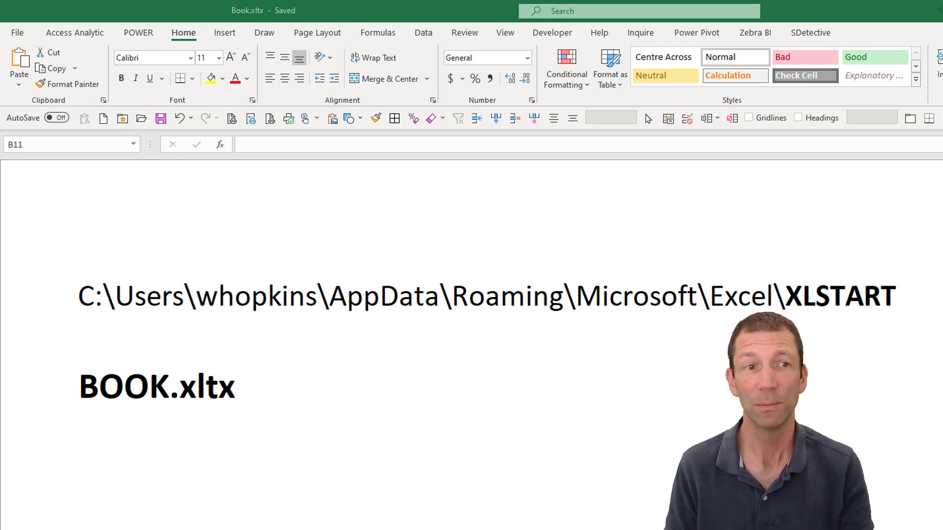
key(alt+F4)
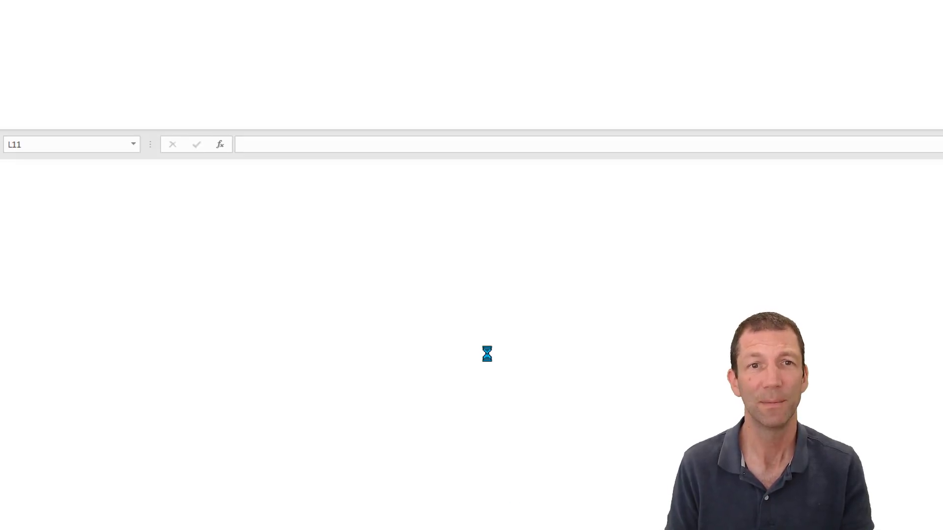
In the new Book1, enter -1234.56 in G2 and apply Comma style to show red (1,235).
drag(110, 295, 277, 411)
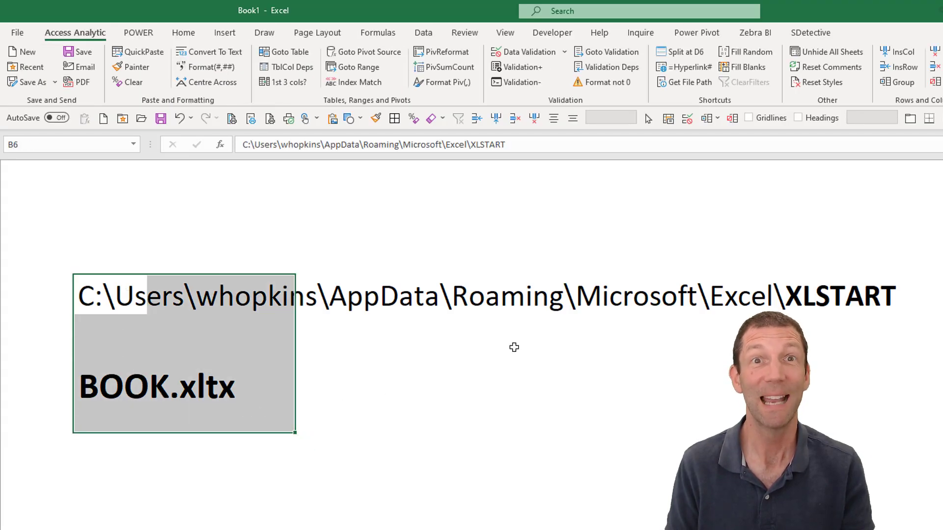
click(479, 406)
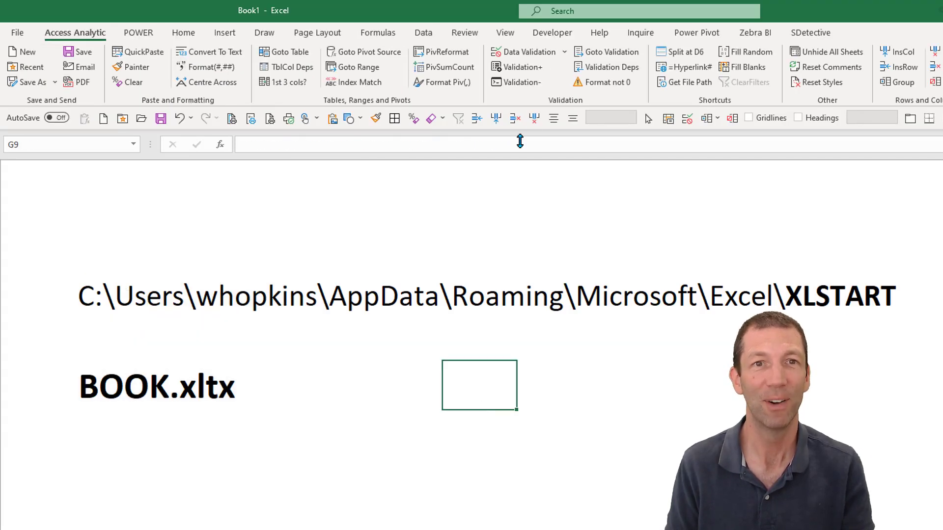
click(184, 35)
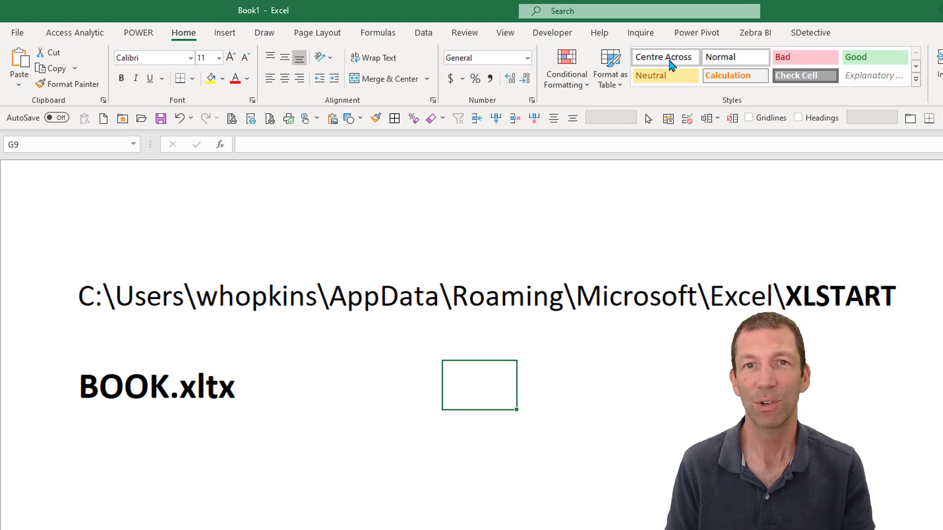
click(473, 204)
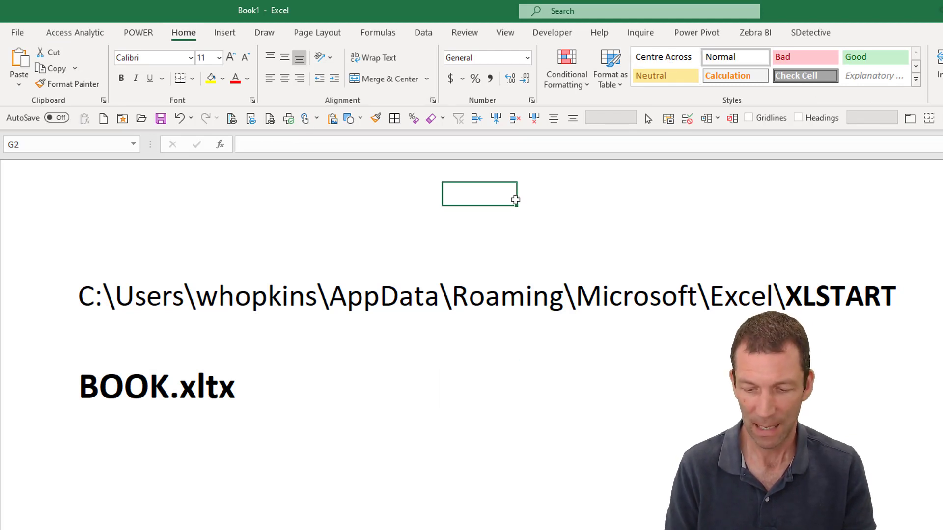
text(-1234)
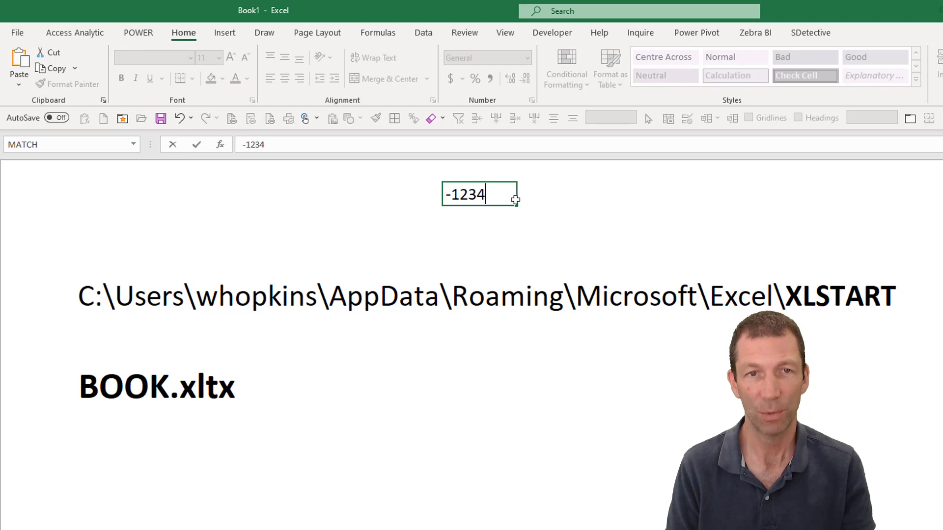
text(.56)
key(ctrl+Return)
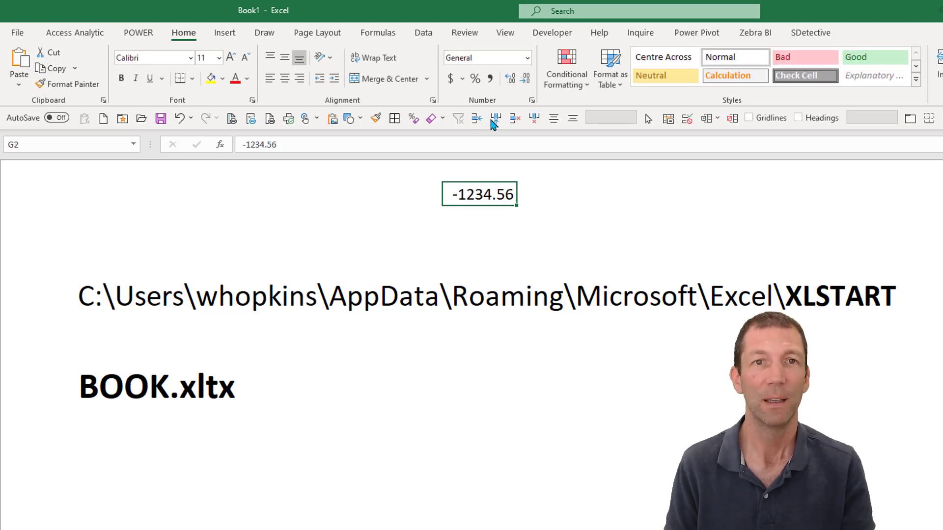
click(490, 80)
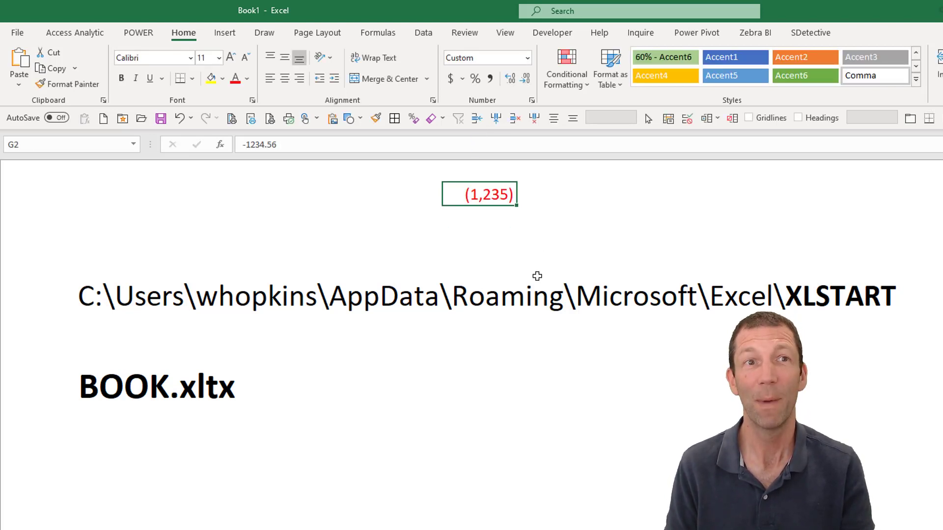